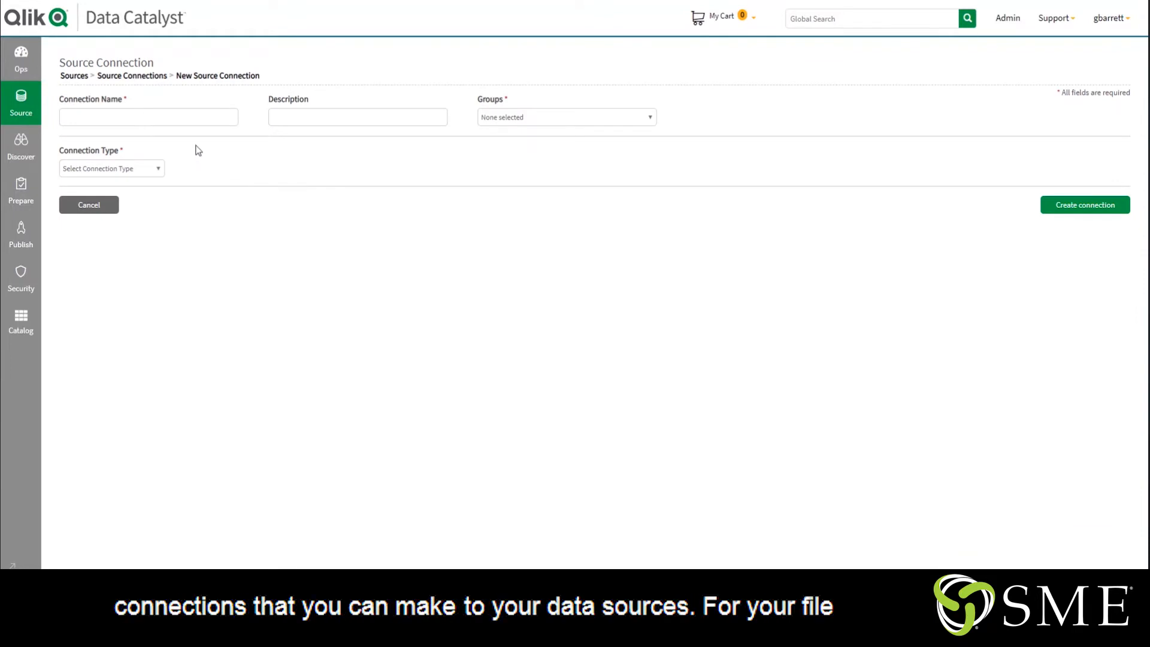
# Choose the FILE connection type for the new source connection and review its available protocols
pyautogui.click(135, 170)
pyautogui.click(104, 187)
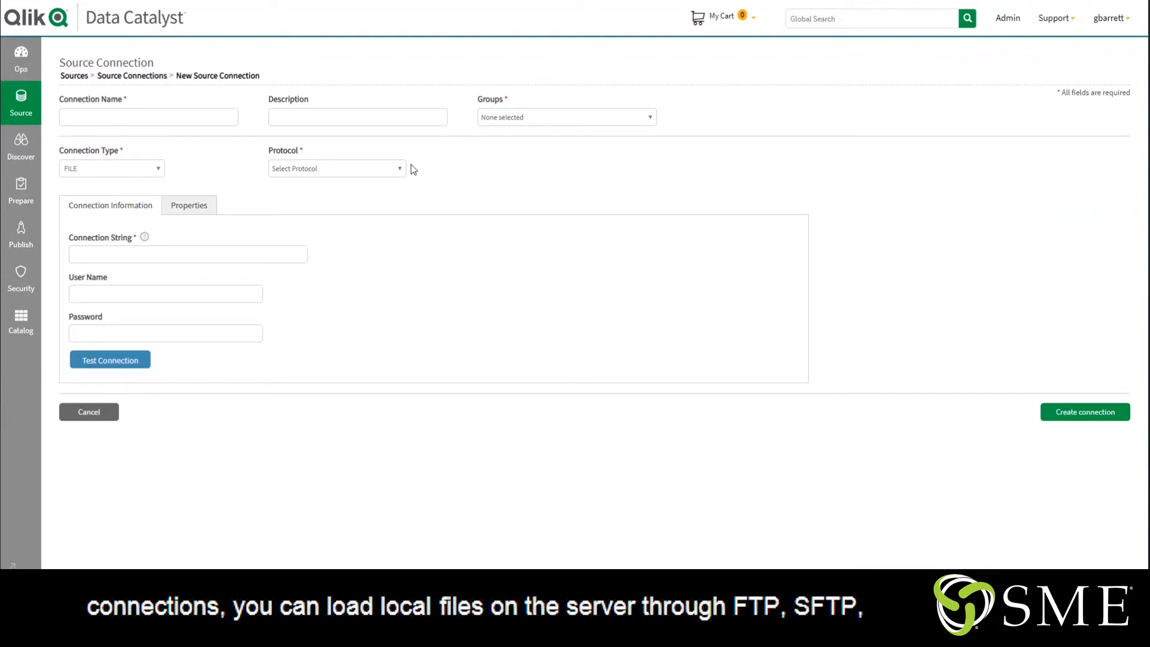
pyautogui.click(322, 171)
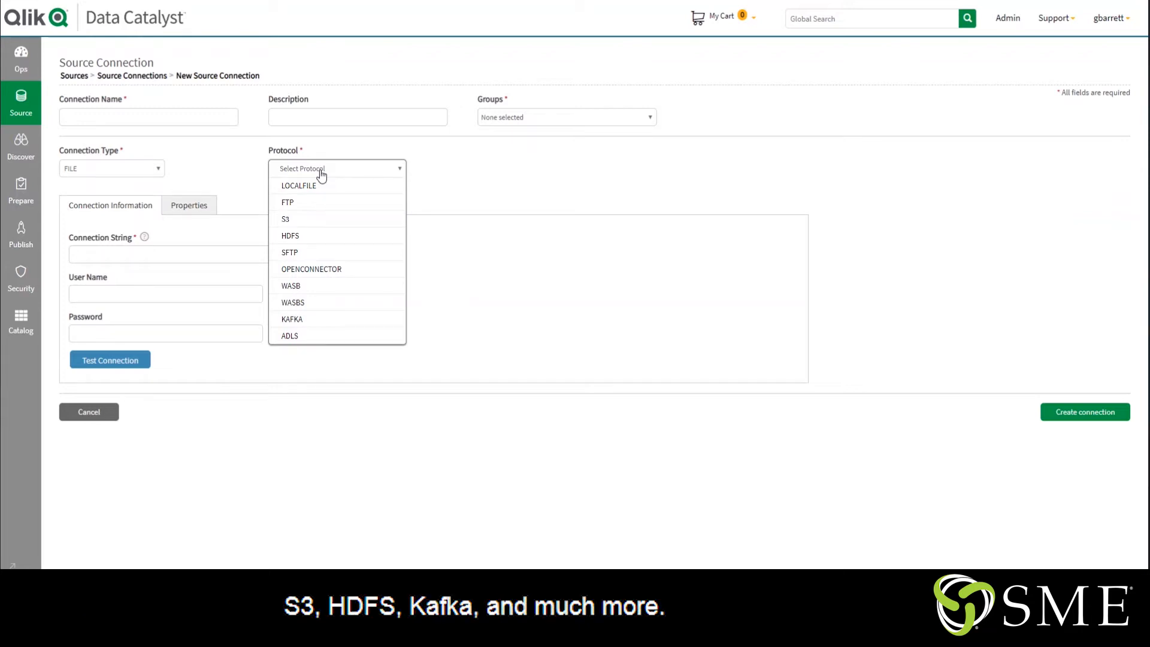
# Switch the connection type to JDBC and review its source types and the other connection types
pyautogui.click(109, 169)
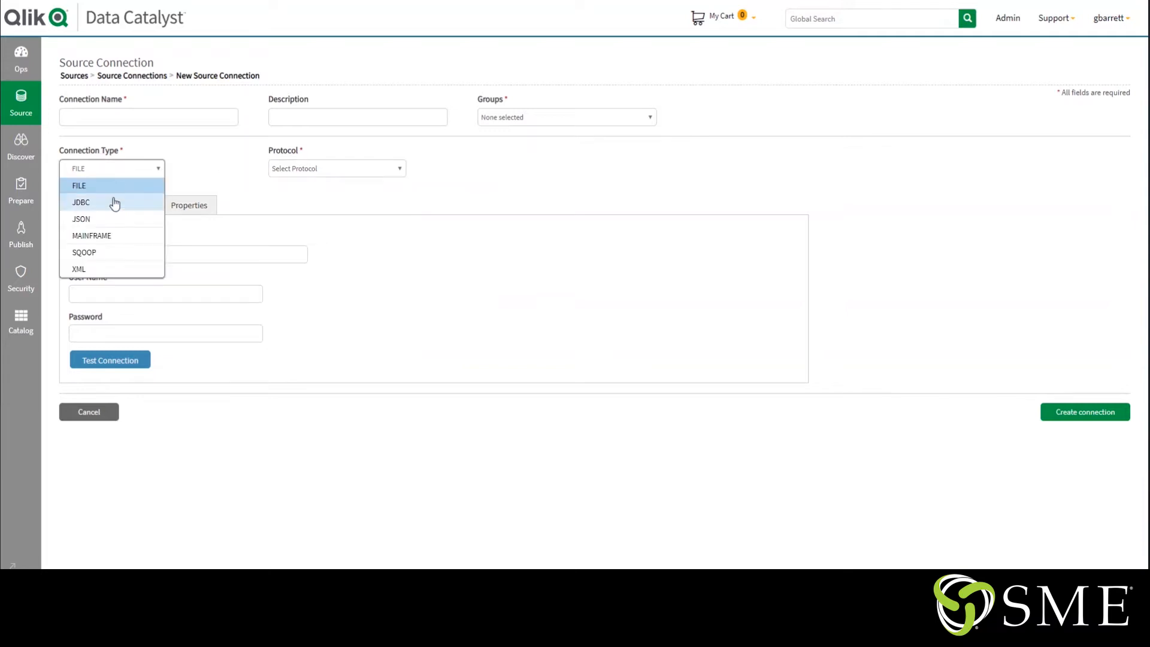
pyautogui.click(114, 201)
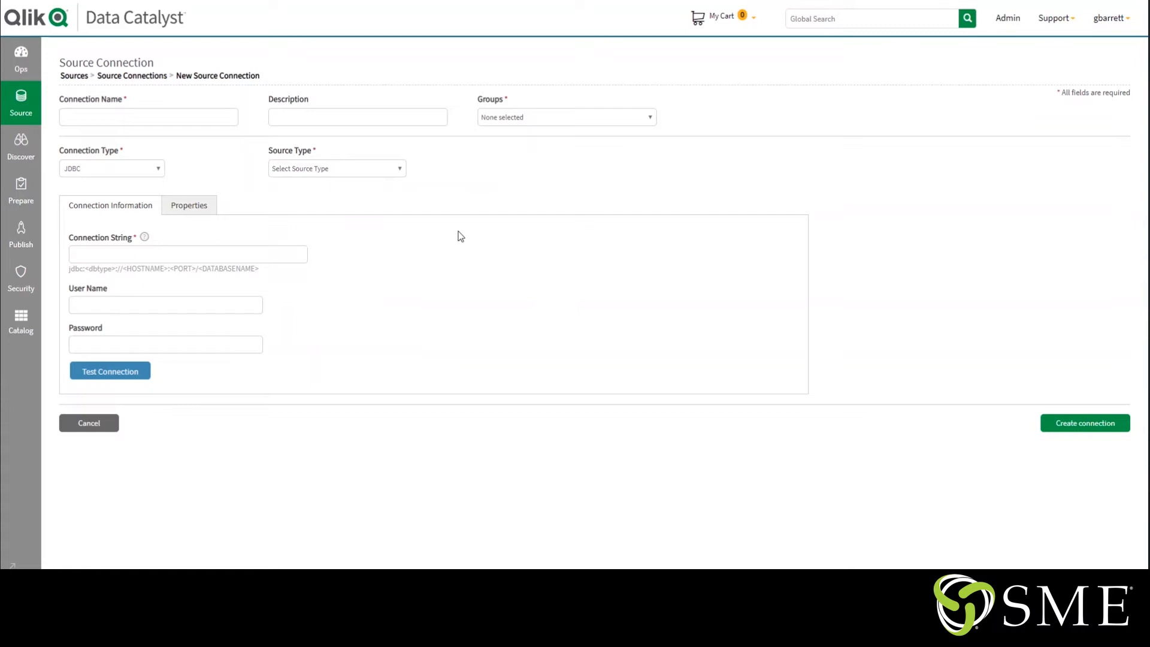
pyautogui.click(375, 169)
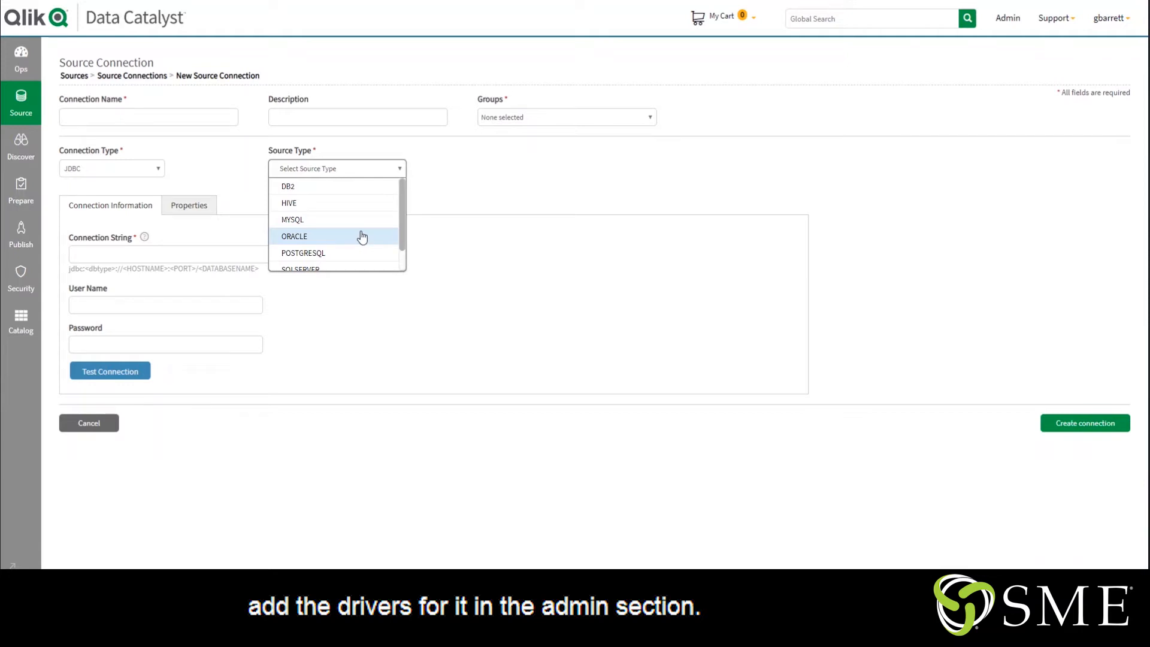
pyautogui.click(134, 172)
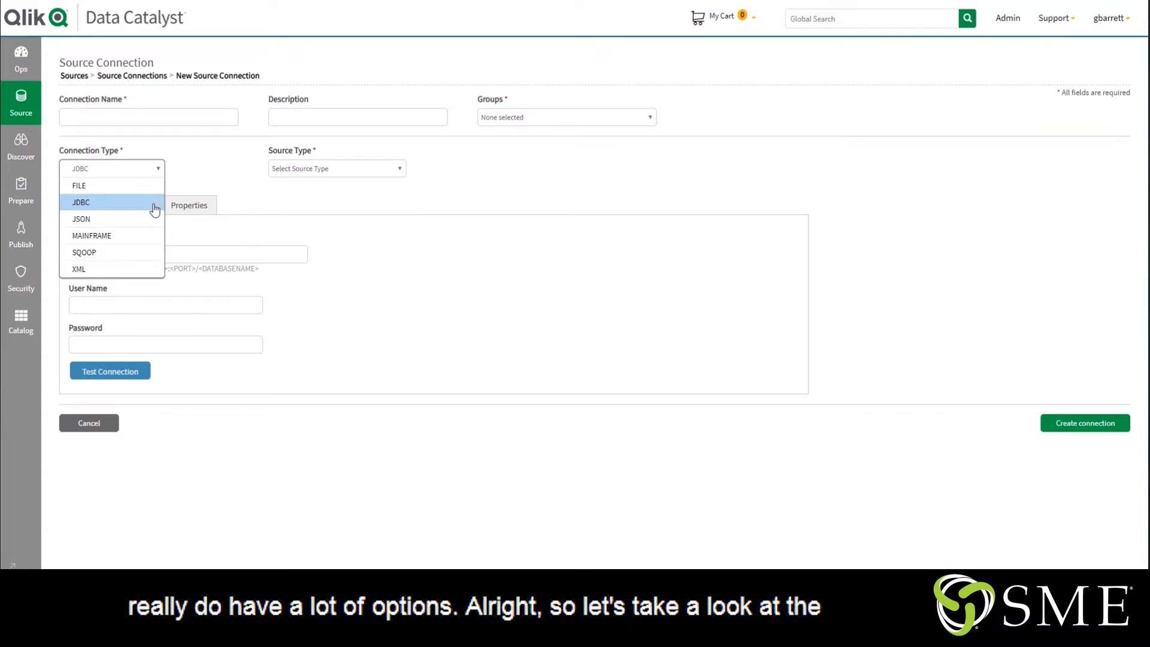
# Leave the new connection form and open the entities of the sme_demo_iot_demo source
pyautogui.click(25, 112)
pyautogui.click(41, 93)
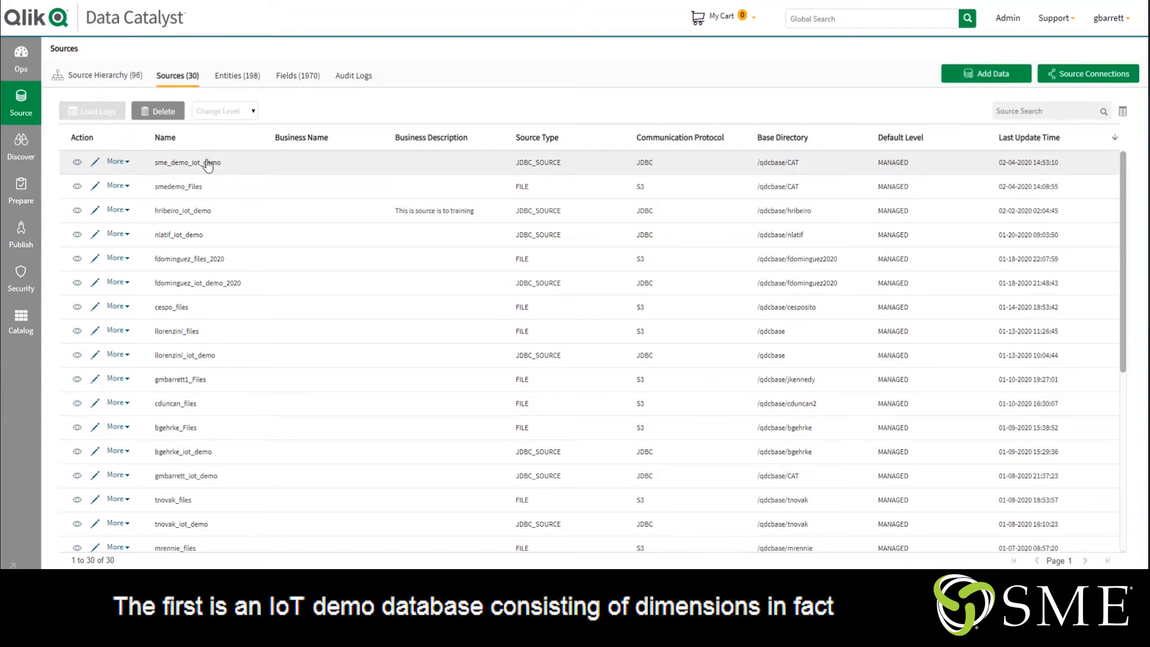
pyautogui.click(76, 162)
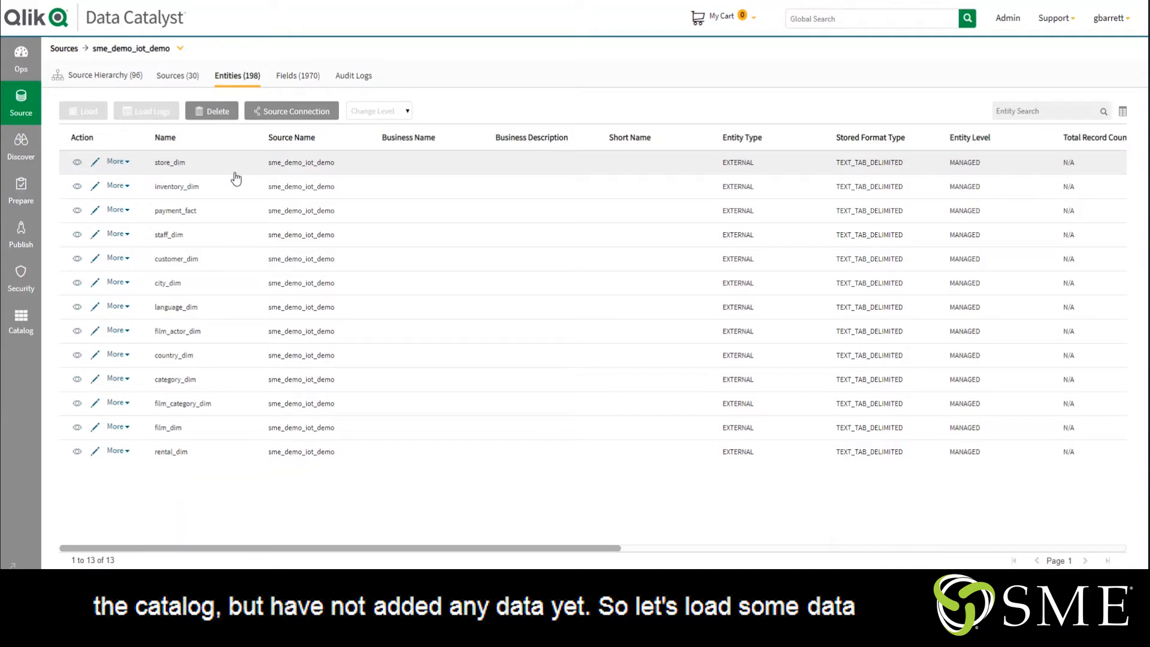
# Load data into the payment_fact entity as a new load with the delivery date 2/1/2020
pyautogui.click(187, 210)
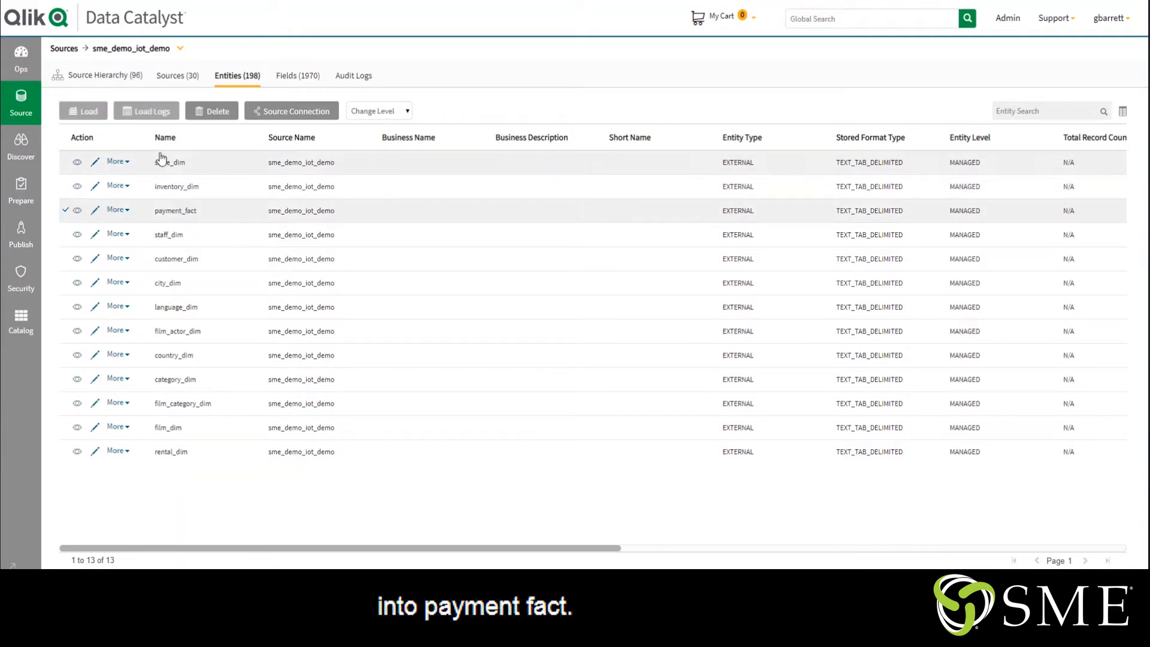
pyautogui.click(96, 112)
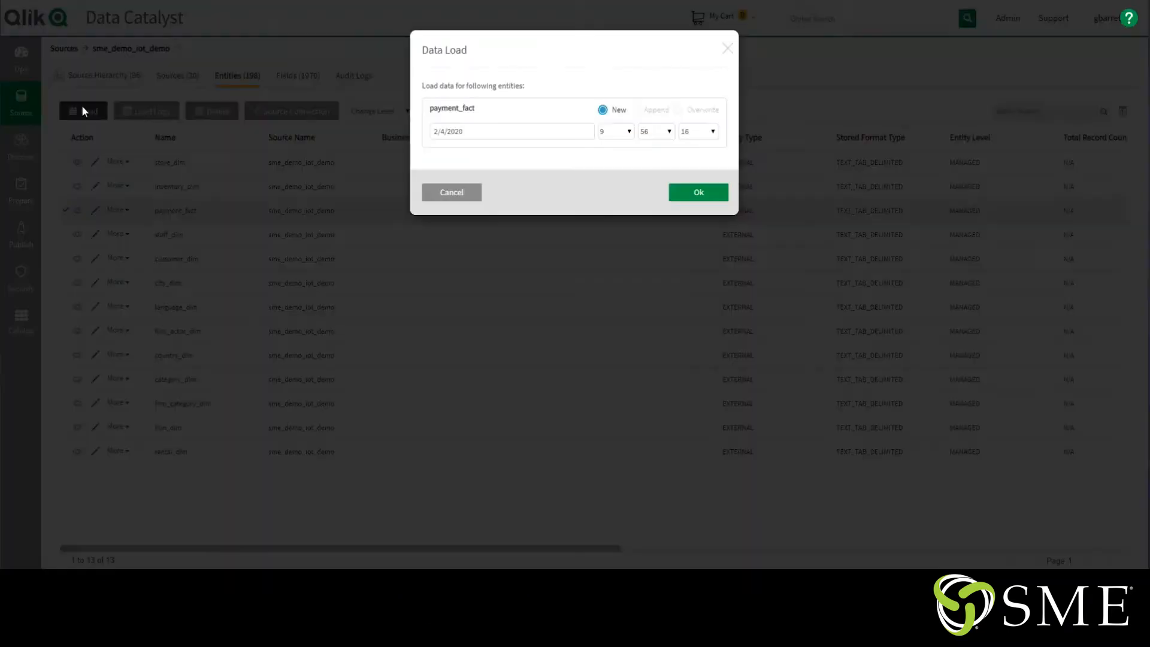
pyautogui.click(477, 130)
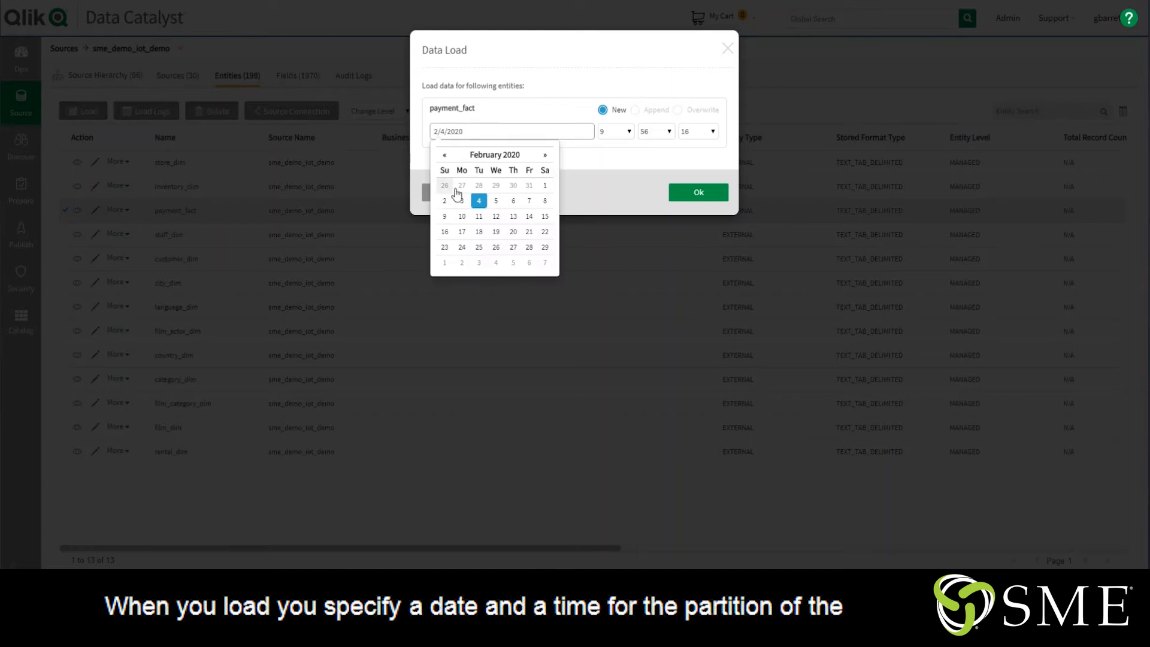
pyautogui.click(544, 186)
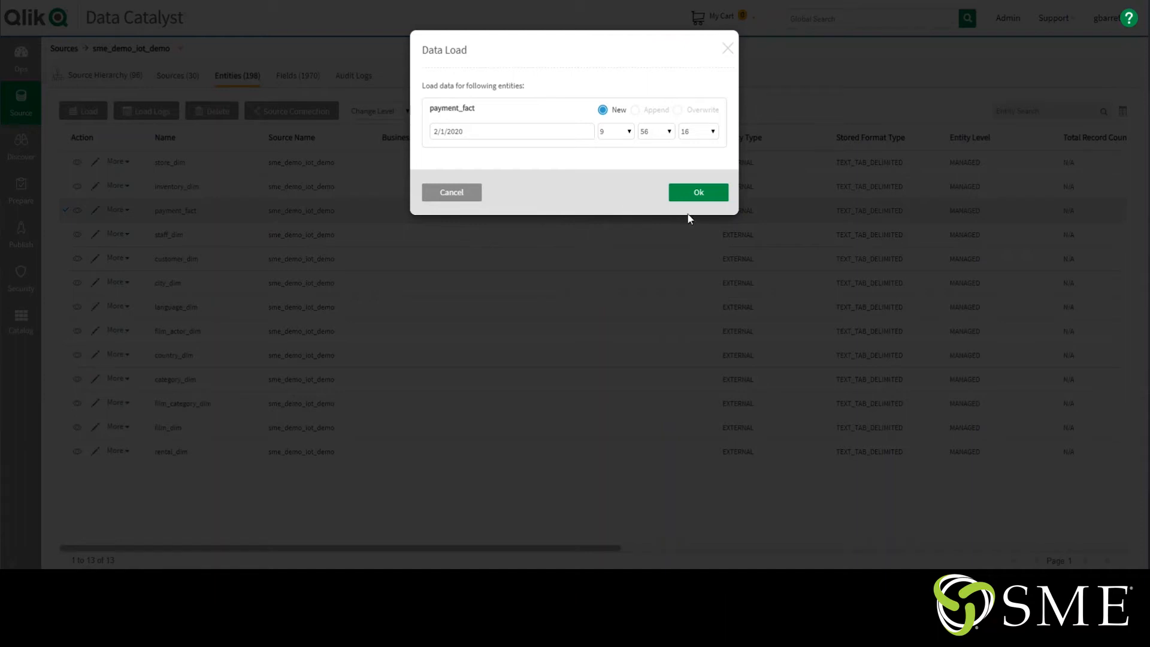
pyautogui.click(693, 195)
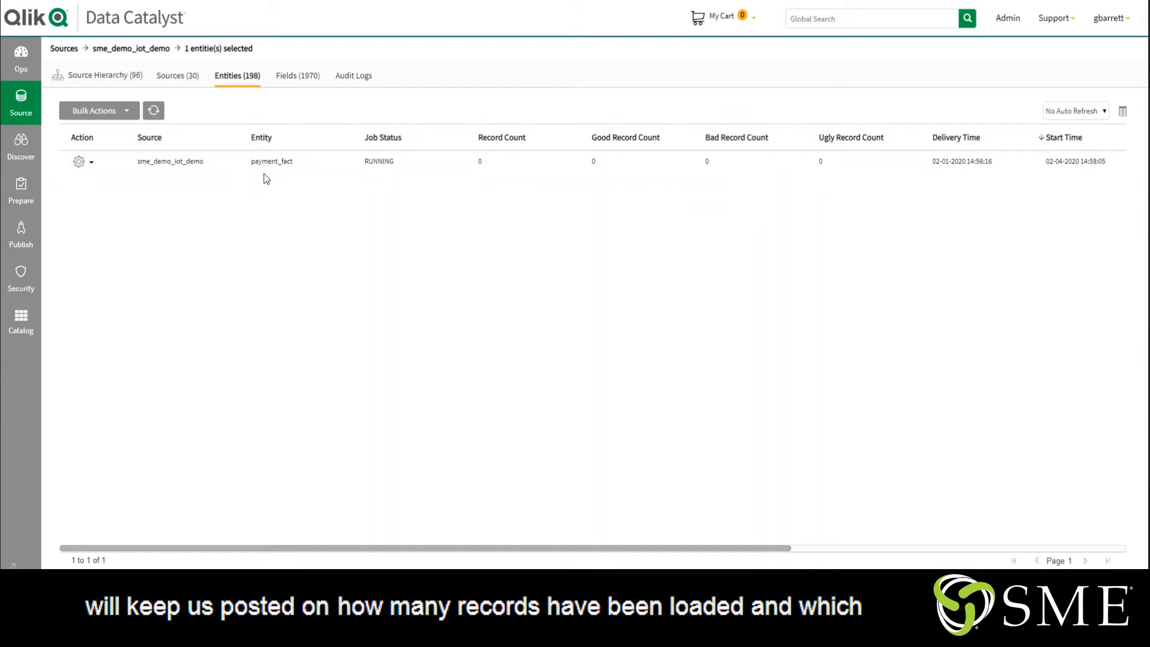
# Refresh the payment_fact load status and view the details of that load
pyautogui.click(154, 111)
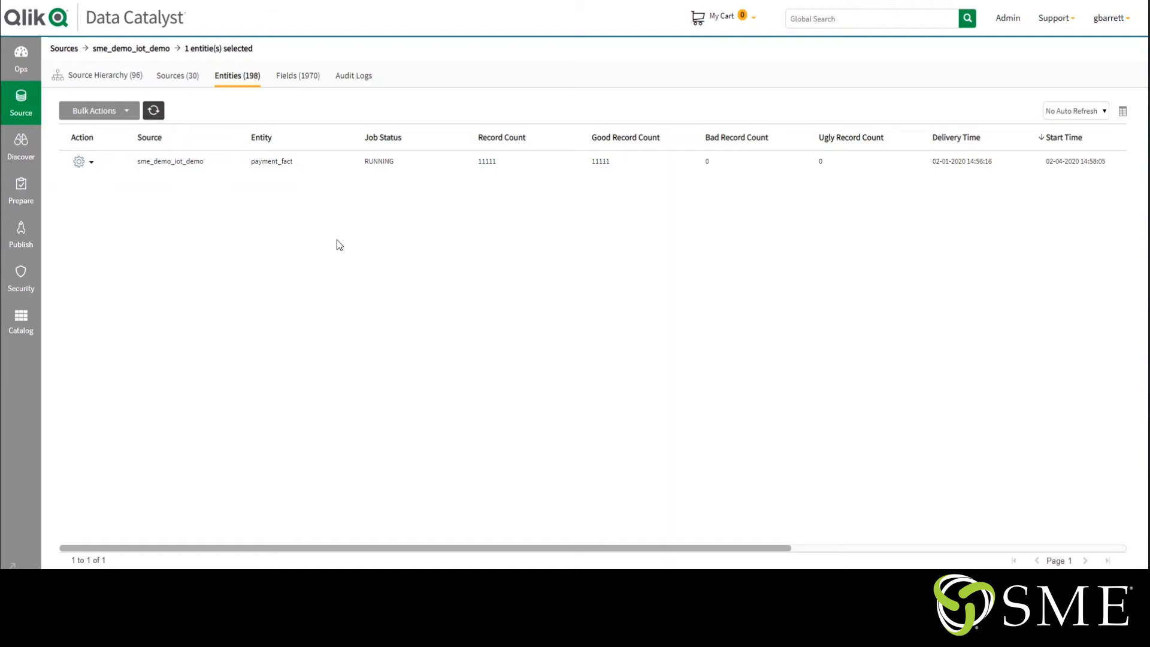
pyautogui.click(82, 162)
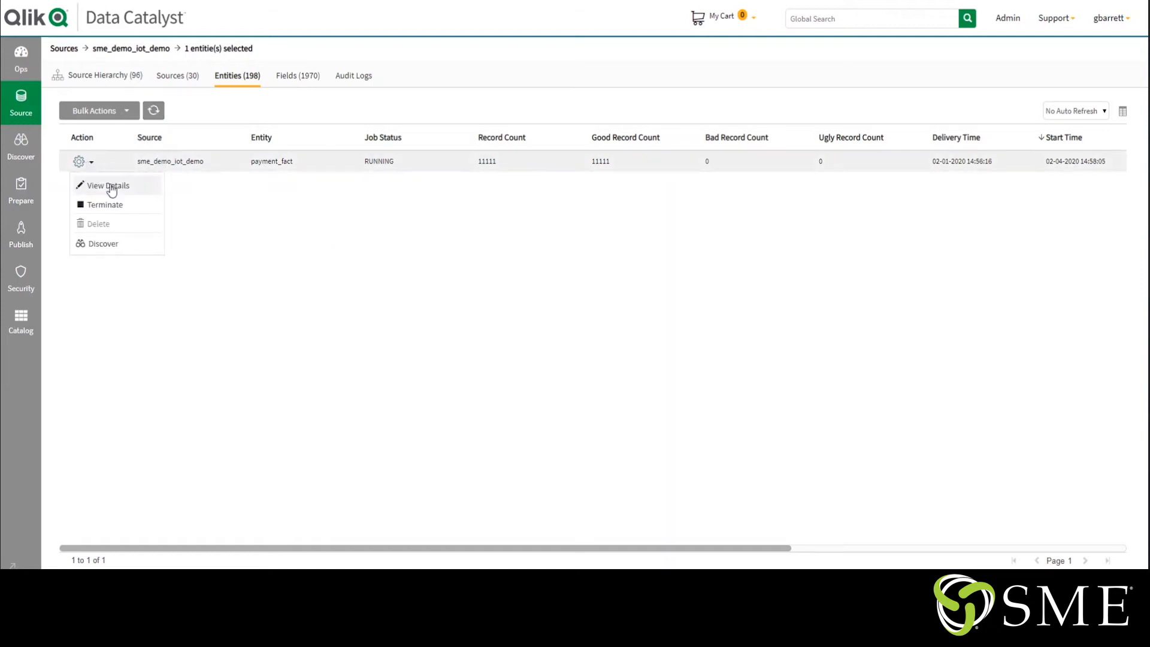
pyautogui.click(110, 187)
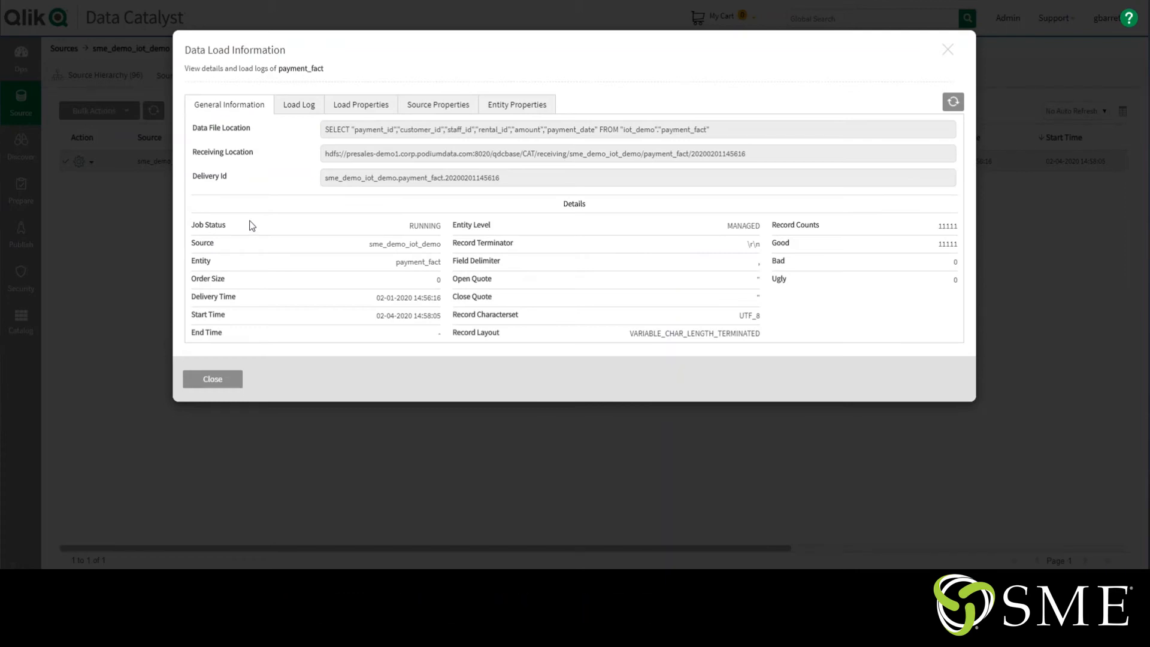
# Examine the entity properties and load log of the payment_fact load, closing the load information when done
pyautogui.click(506, 113)
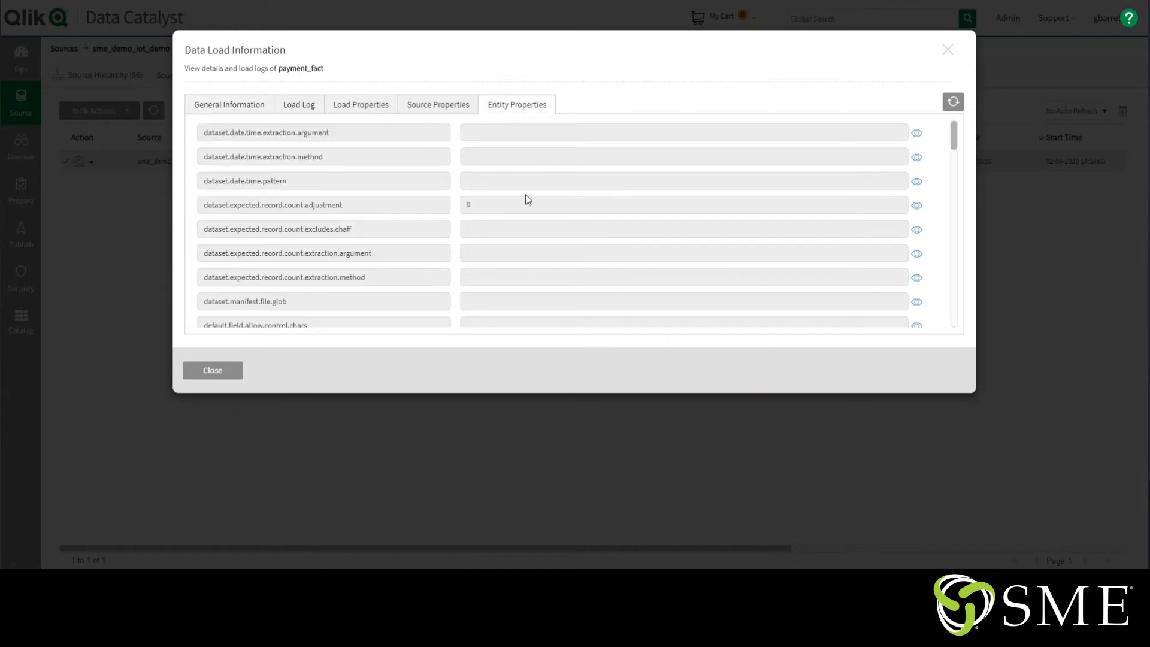
pyautogui.scroll(-10, 524, 192)
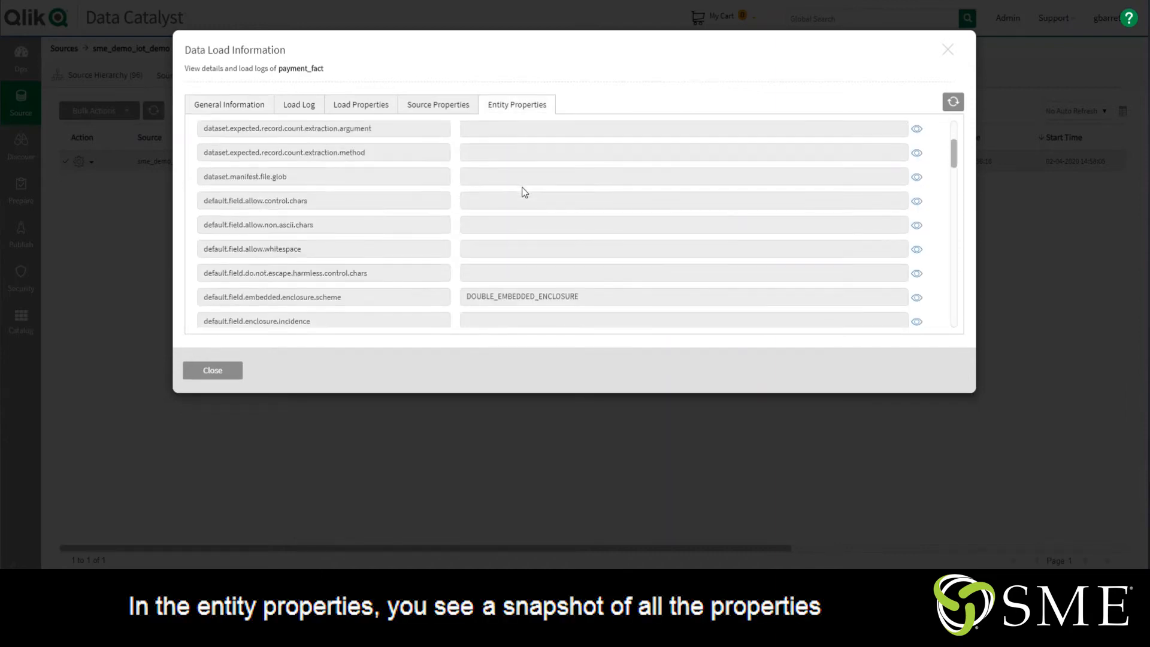
pyautogui.scroll(-5, 524, 192)
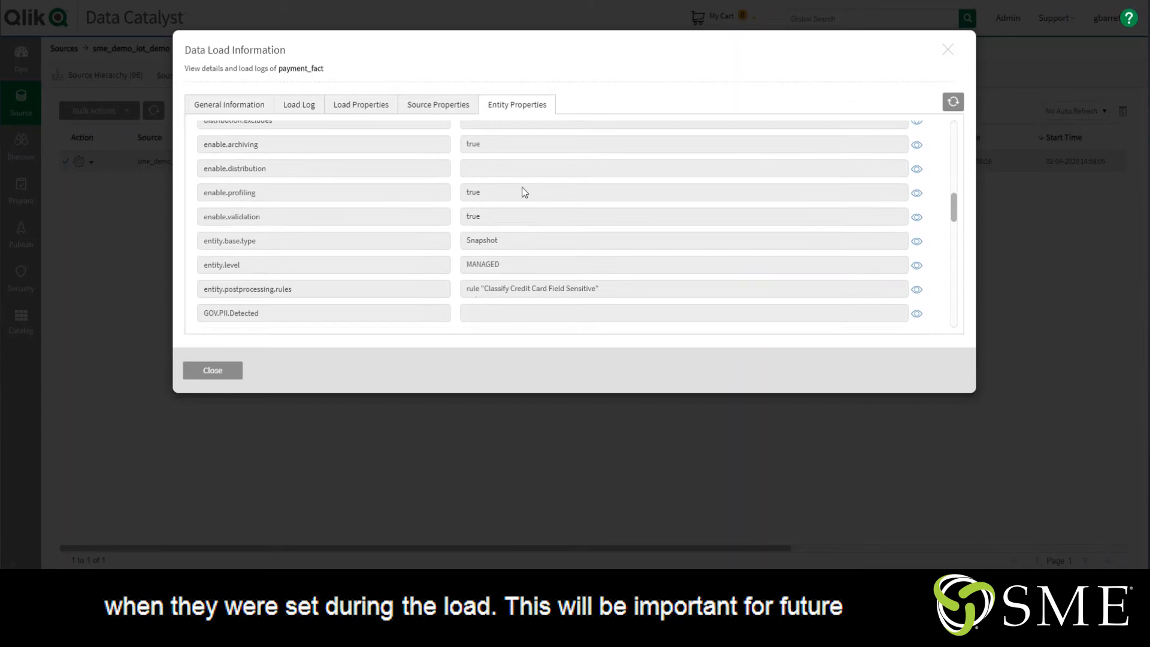
pyautogui.scroll(-3, 525, 192)
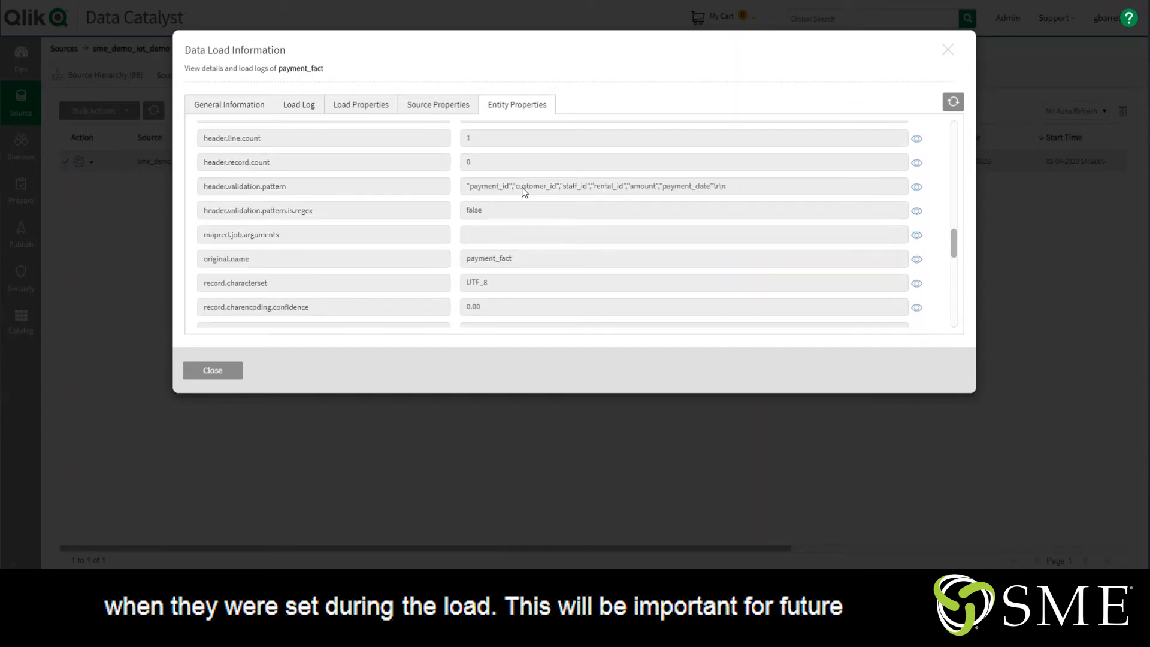
pyautogui.click(302, 104)
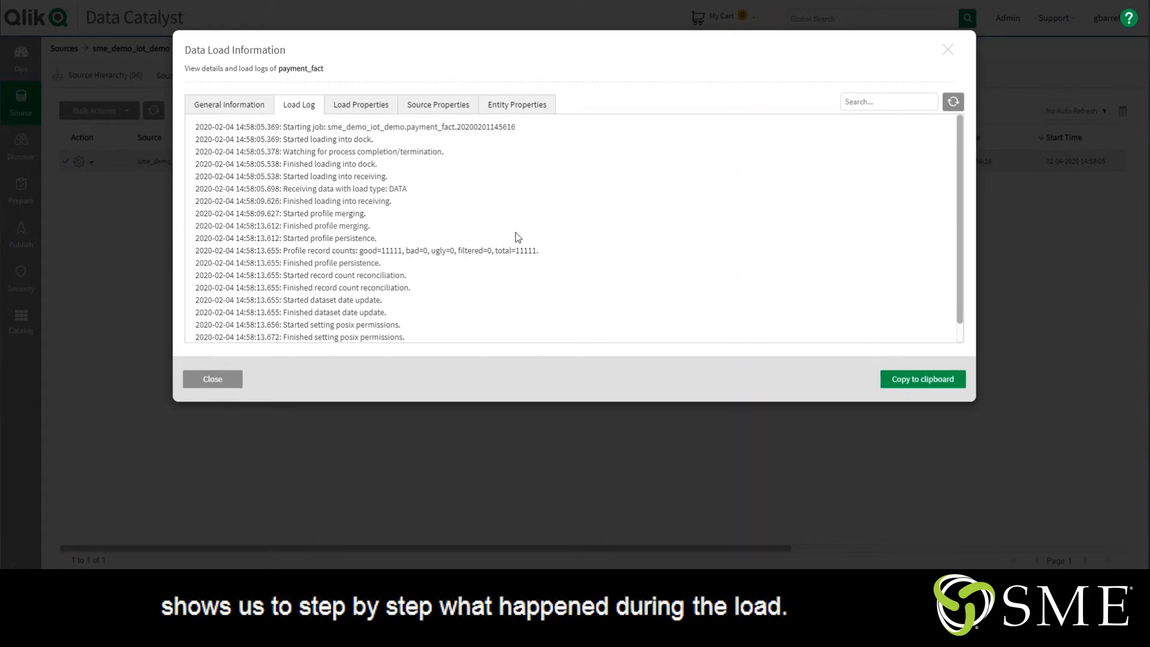
pyautogui.click(218, 382)
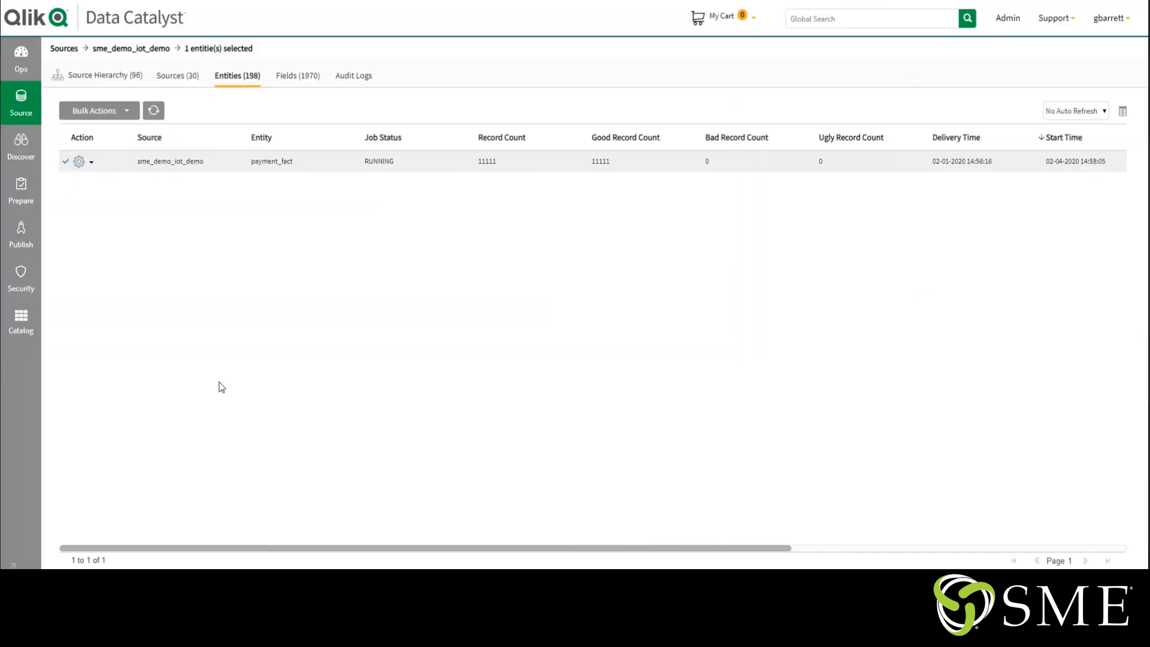
# Return to the sme_demo_iot_demo source's entities and open the properties of payment_fact for editing
pyautogui.click(21, 106)
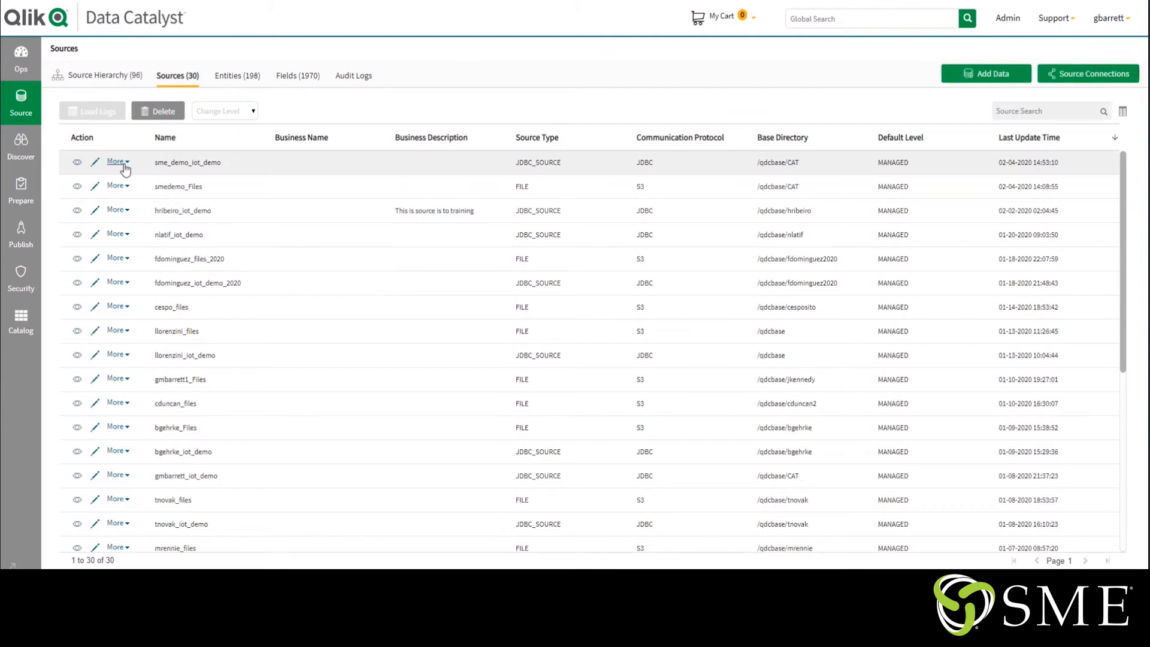
pyautogui.click(77, 163)
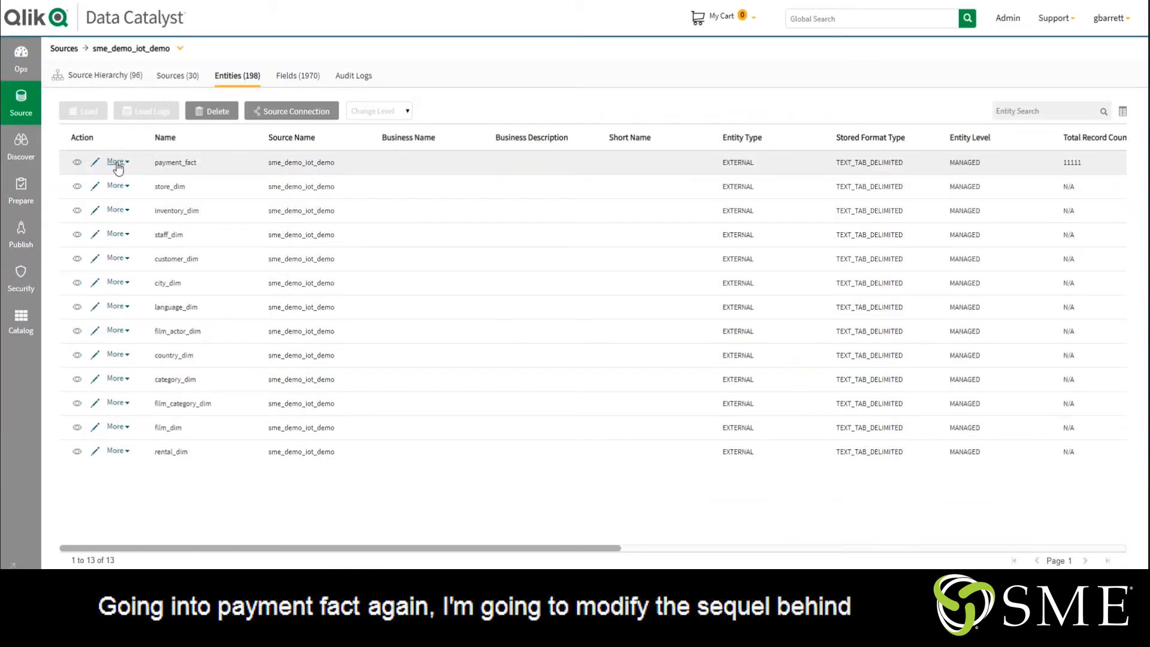
pyautogui.click(117, 163)
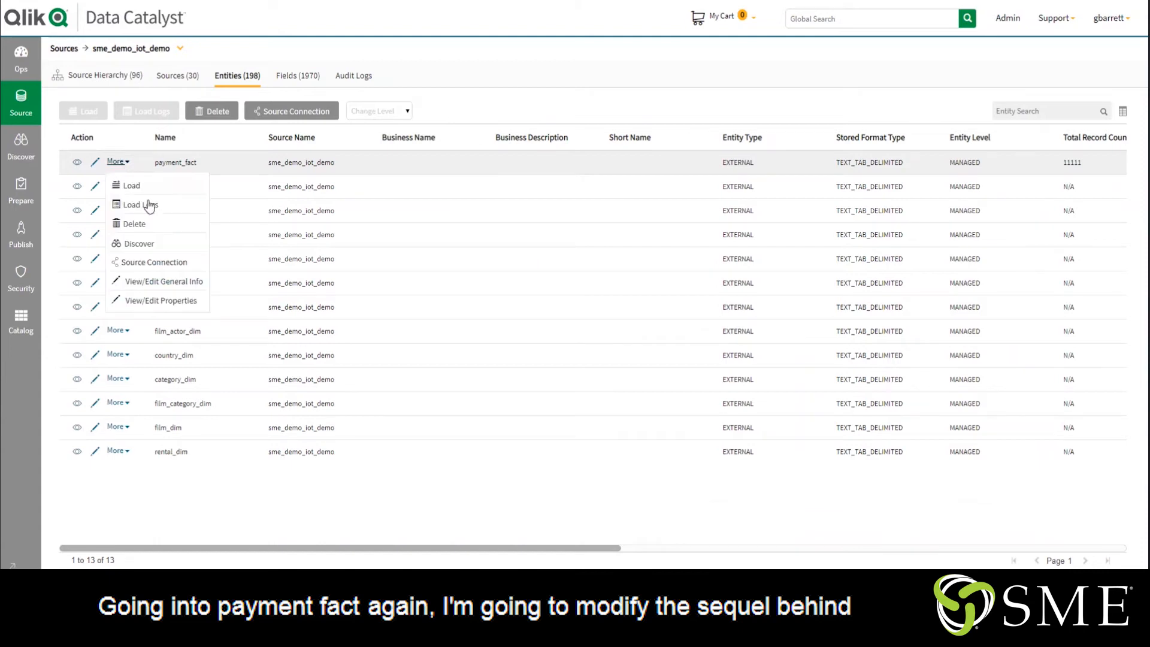
pyautogui.click(164, 303)
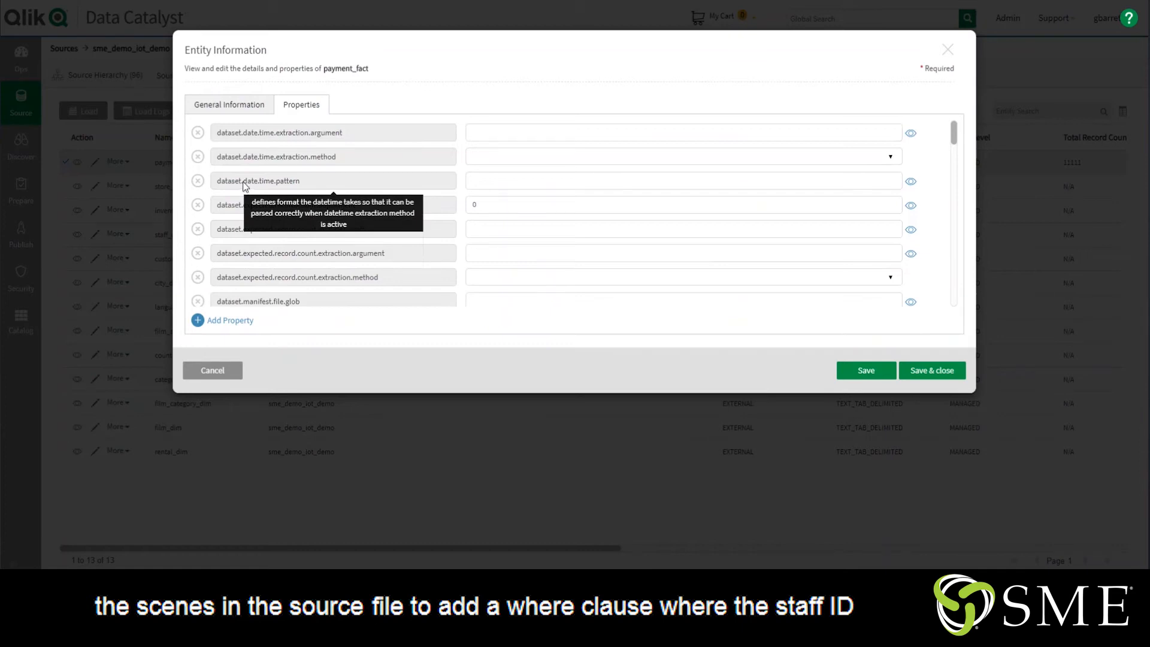
# Set payment_fact's src.file.glob property to "SELECT * FROM iot_demo.payment_fact WHERE staff_id = 1;" and save the entity
pyautogui.scroll(-1, 533, 217)
pyautogui.scroll(-4, 533, 218)
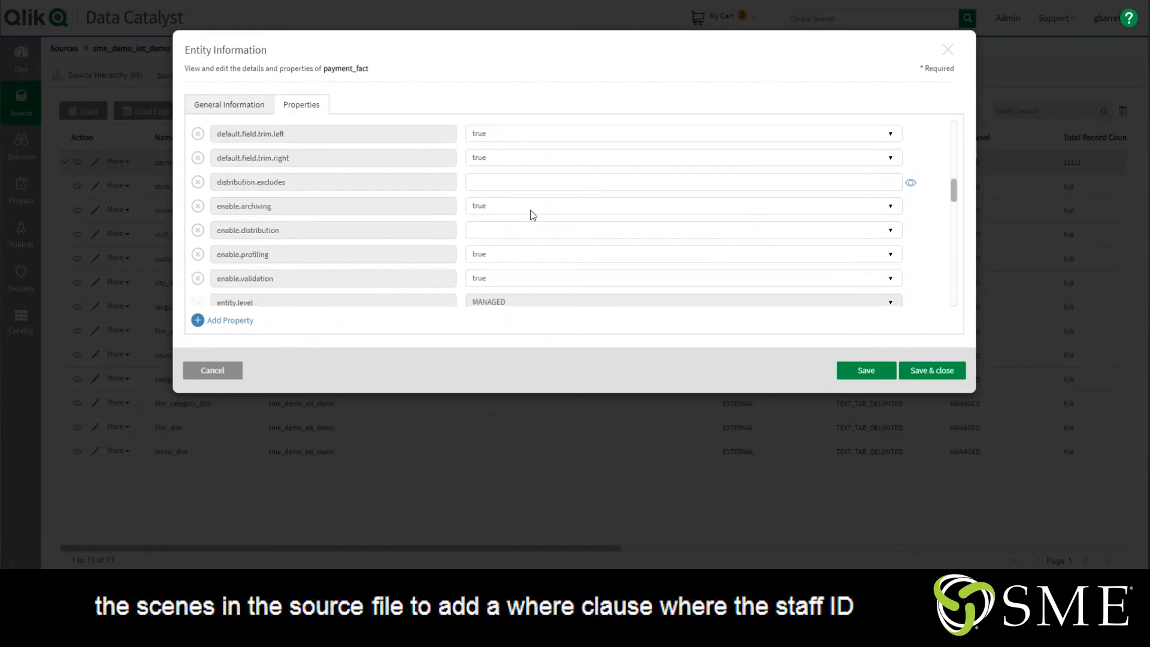
pyautogui.scroll(-10, 533, 215)
pyautogui.scroll(-3, 528, 196)
pyautogui.scroll(4, 528, 197)
pyautogui.scroll(-4, 528, 196)
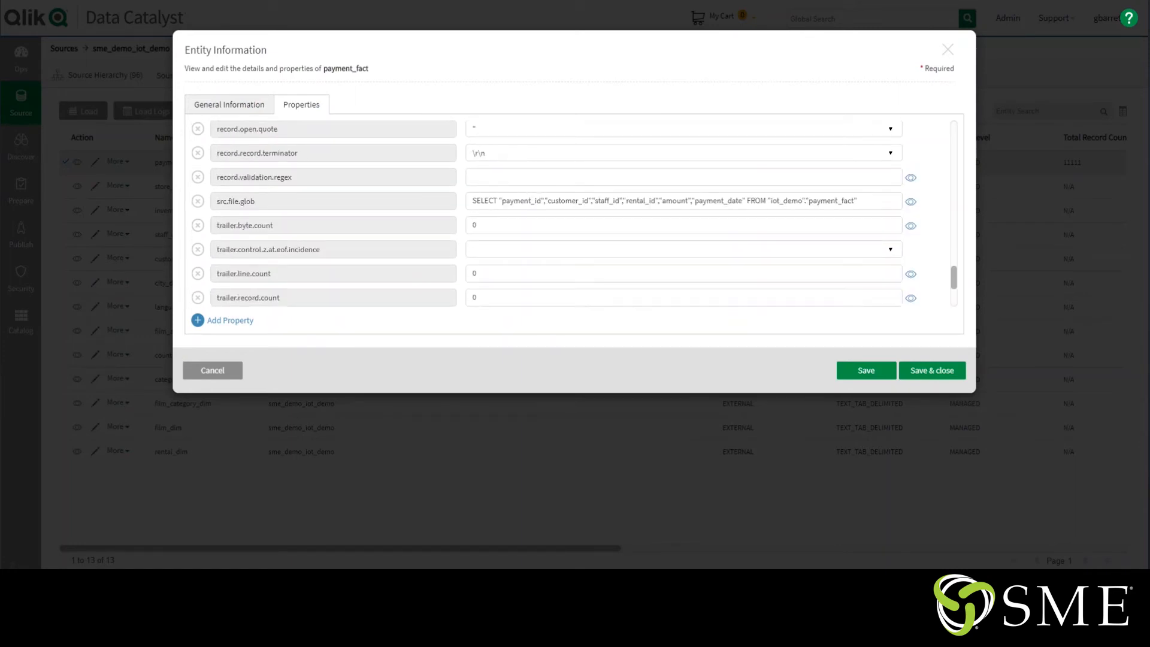
pyautogui.click(910, 202)
pyautogui.hotkey('ctrl', 'a')
pyautogui.write('SELECT * FROM iot_demo.payment_fact WHERE staff_id = 1;')
pyautogui.click(922, 315)
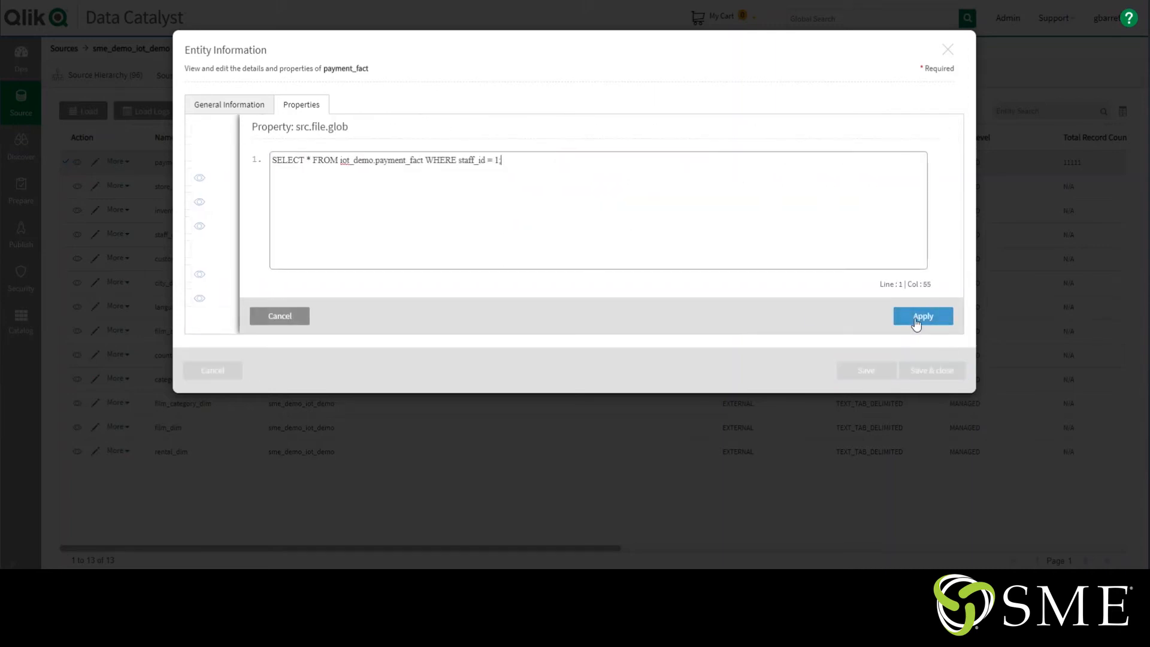
pyautogui.click(927, 370)
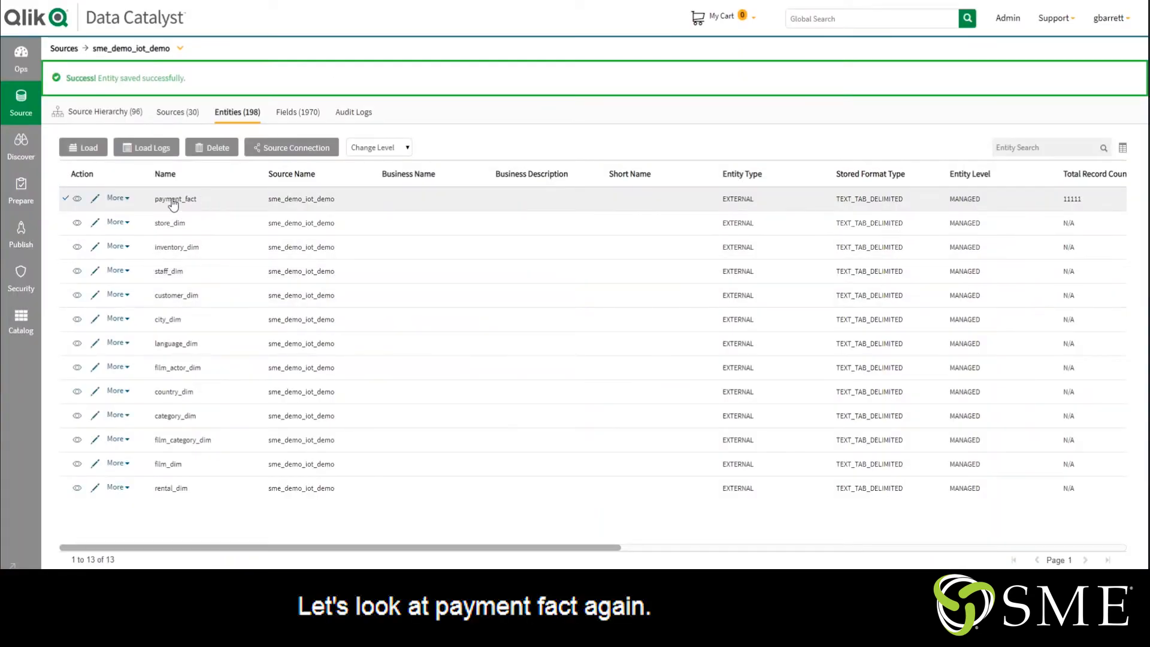
# Load payment_fact again as a new load with the delivery date 2/4/2020
pyautogui.click(156, 199)
pyautogui.click(84, 147)
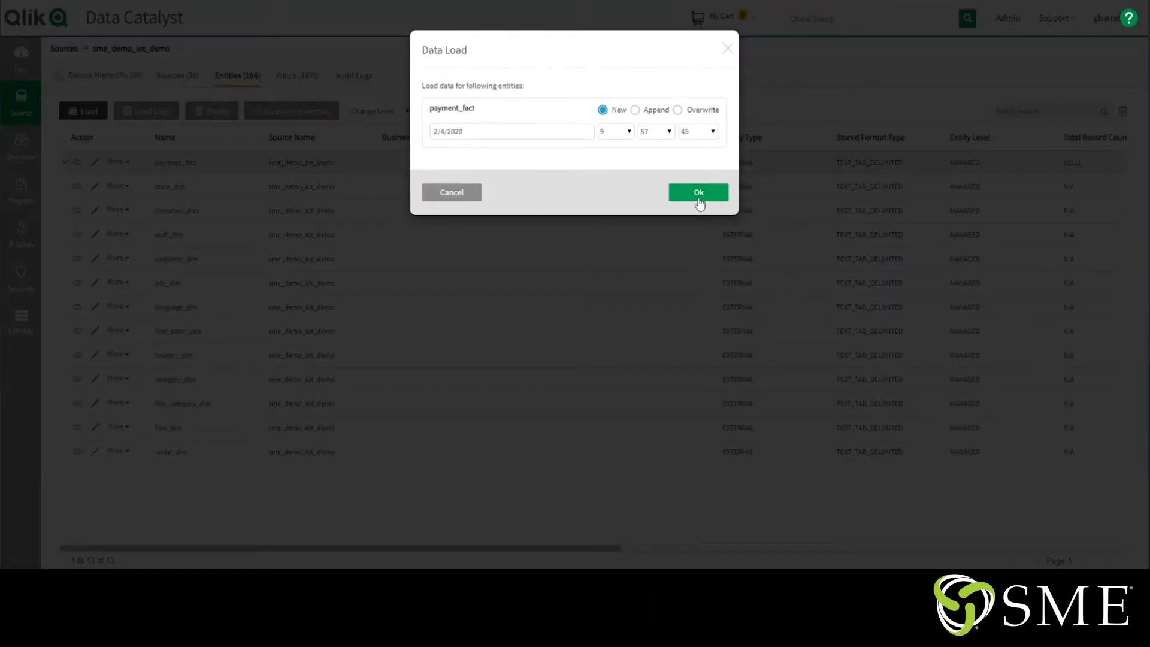
pyautogui.click(699, 193)
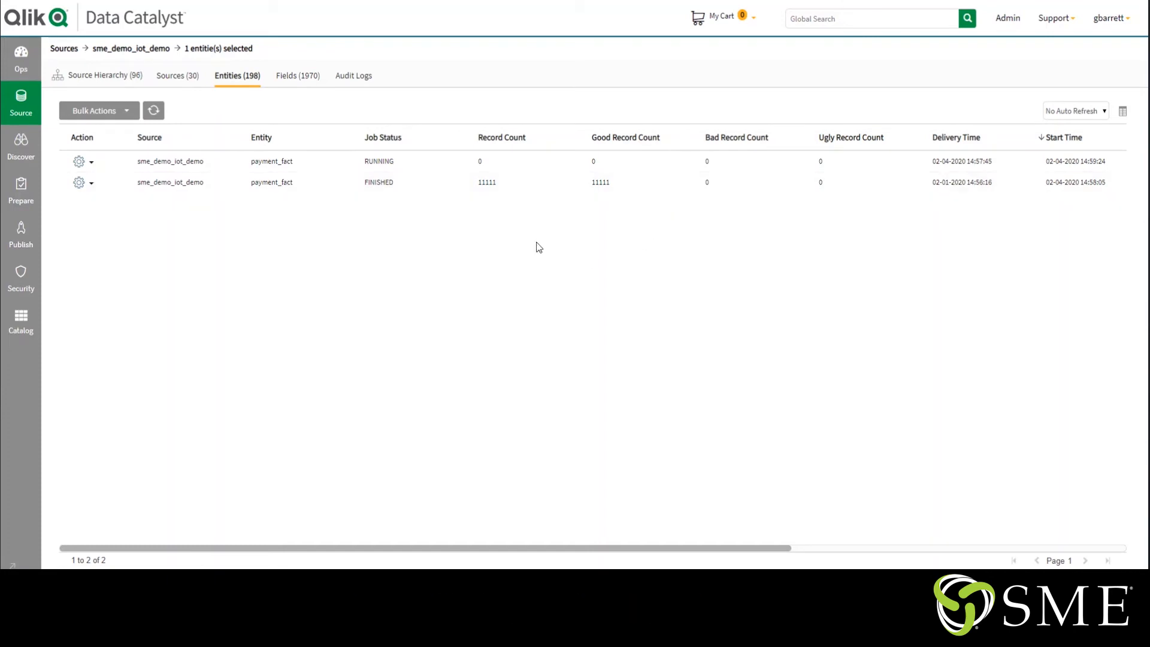
# Refresh the load log repeatedly to check the record counts of the latest payment_fact load
pyautogui.click(153, 110)
pyautogui.click(154, 110)
pyautogui.click(154, 111)
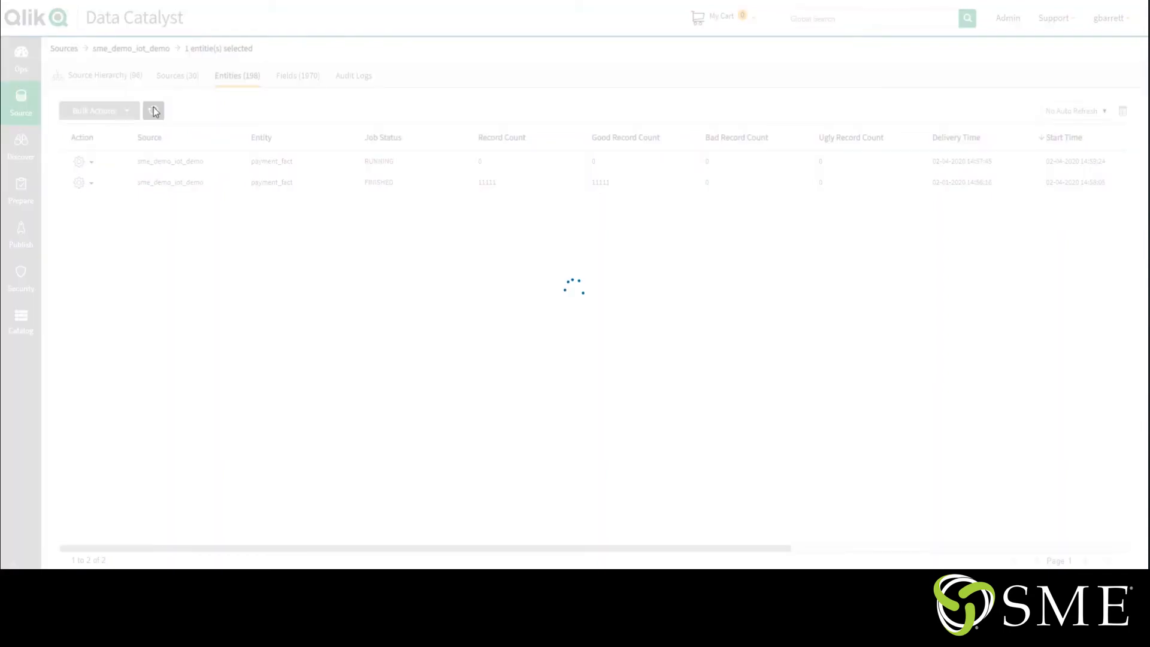
pyautogui.click(155, 113)
pyautogui.click(154, 112)
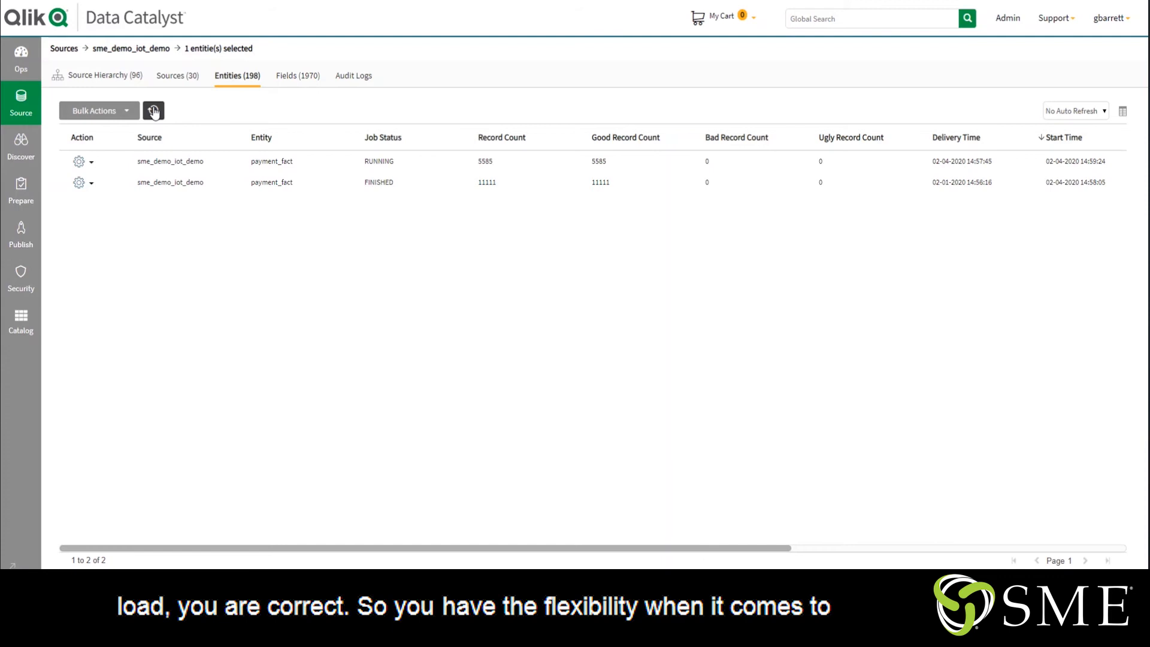
pyautogui.click(154, 111)
pyautogui.click(153, 111)
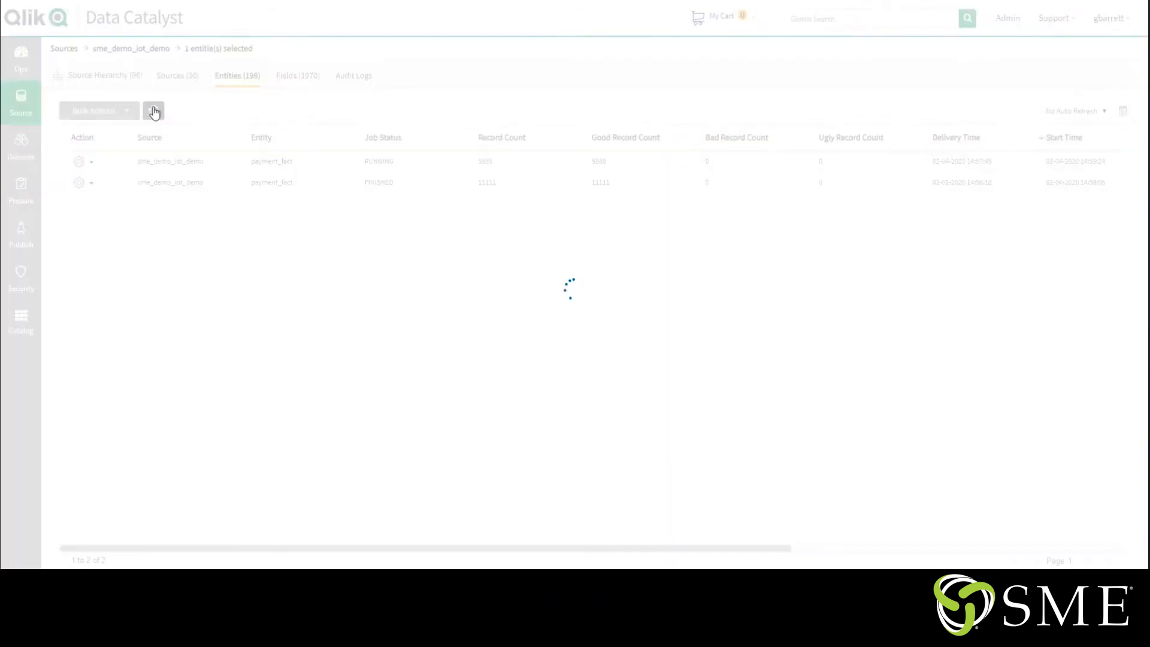
# Open the load logs of the smedemo_Sales entity in the smedemo_Files source
pyautogui.click(16, 115)
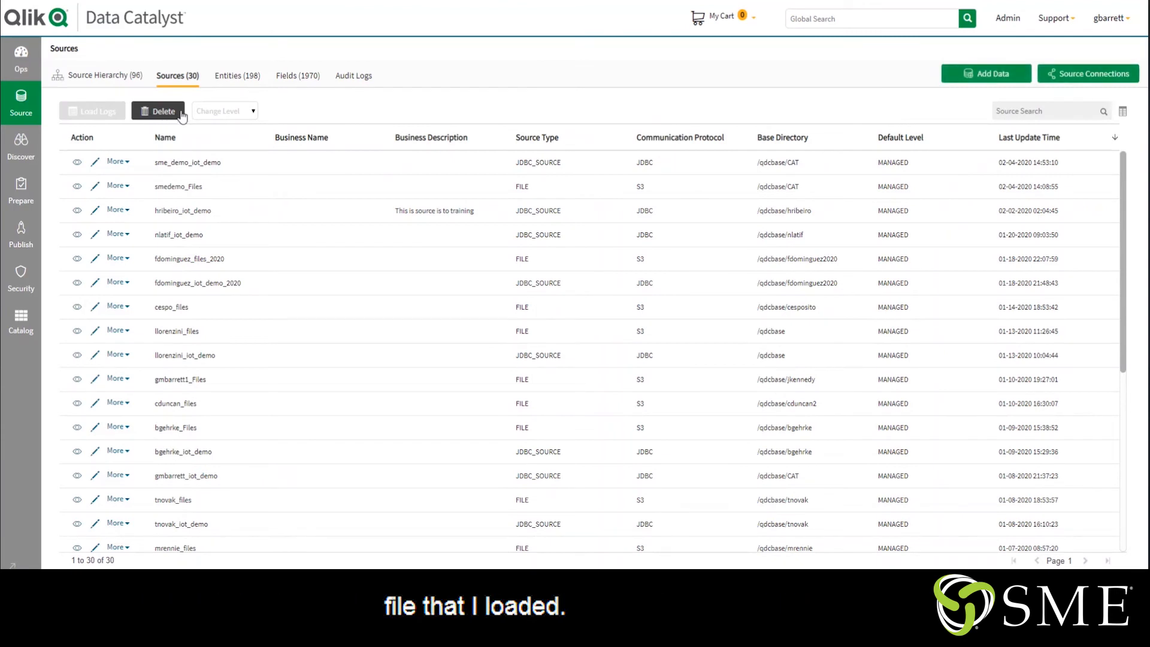
pyautogui.click(78, 187)
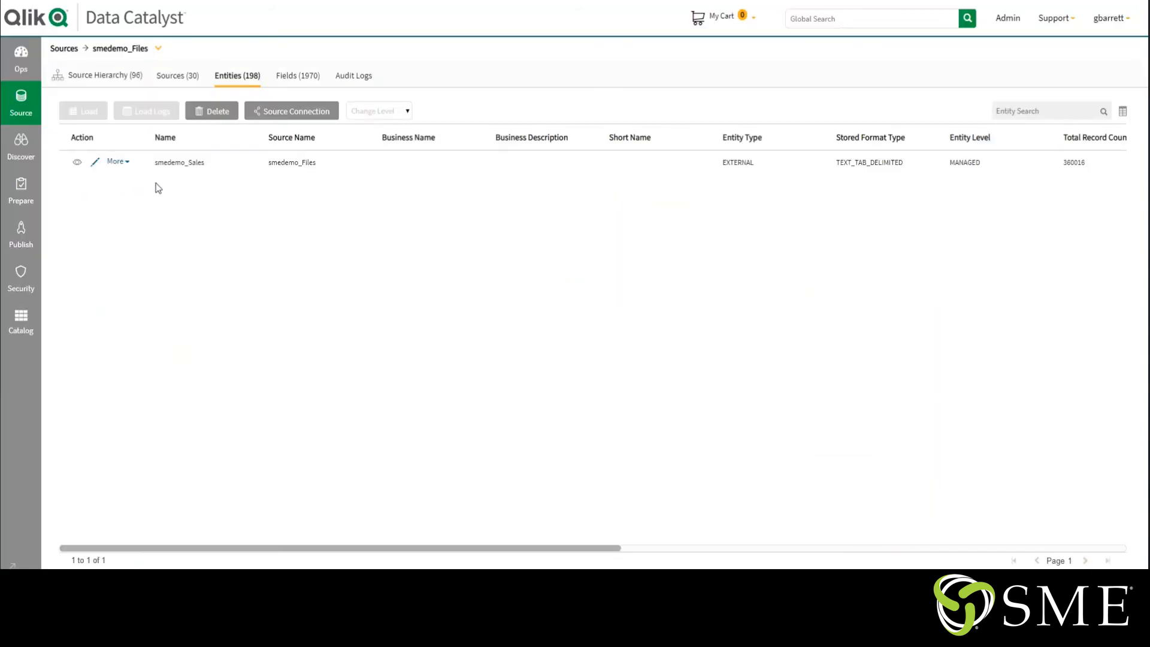
pyautogui.click(181, 164)
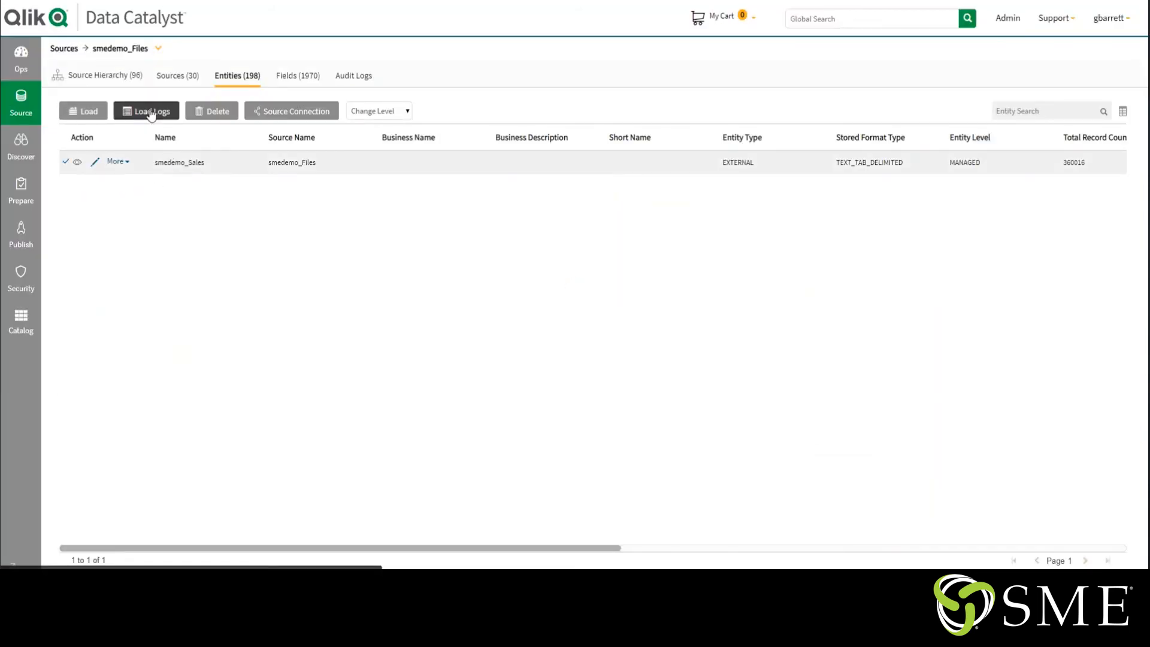
pyautogui.click(151, 113)
pyautogui.click(152, 112)
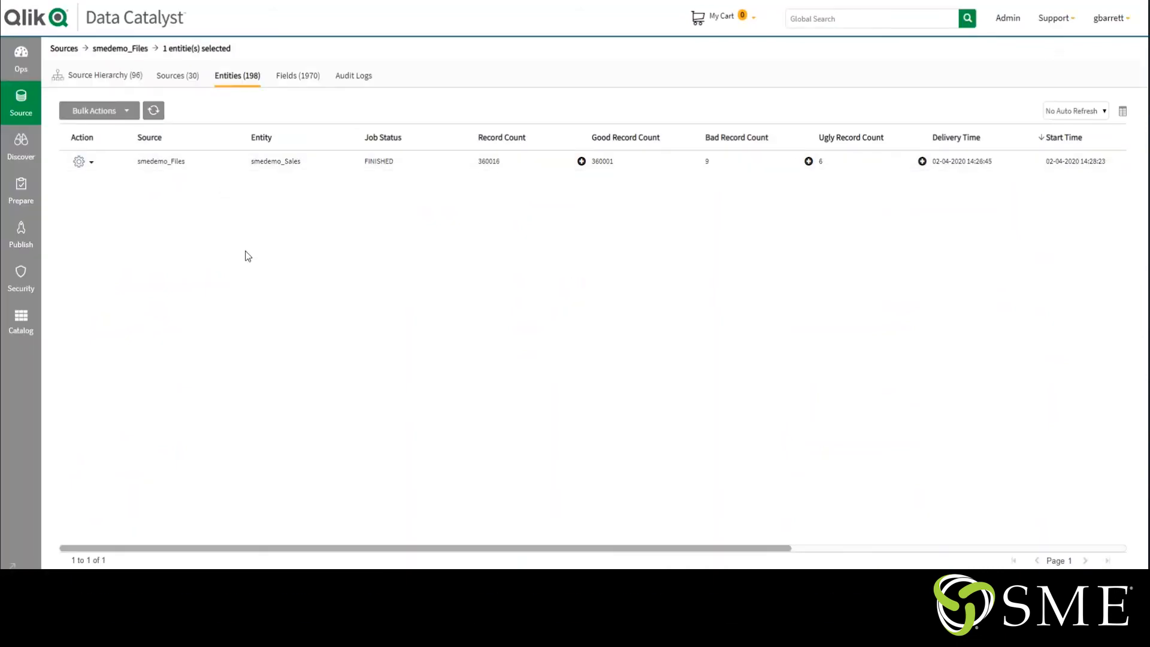